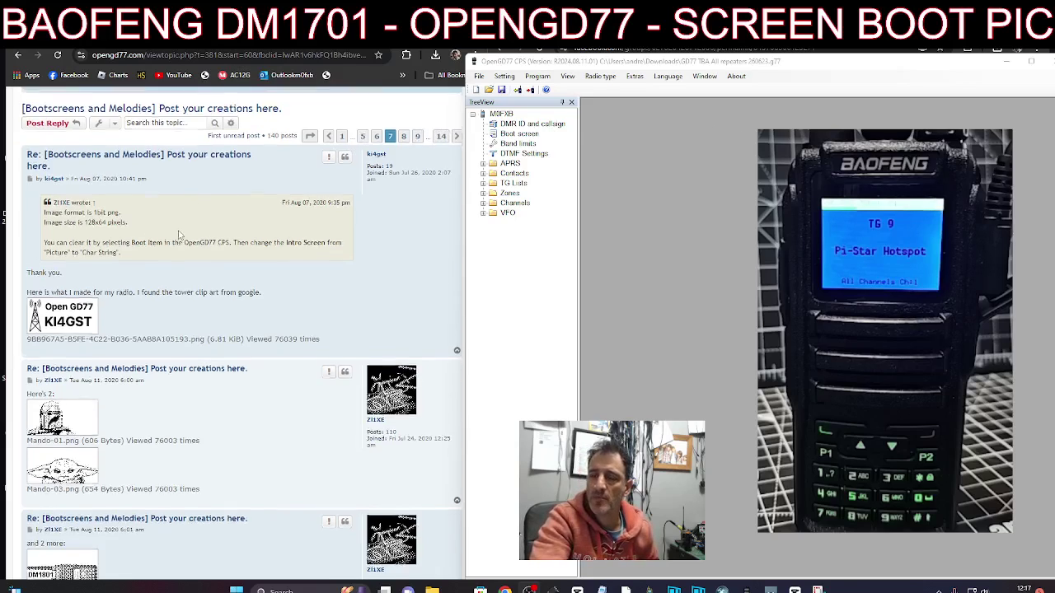
Look through the boot screen images posted in the forum topic
scroll(127, 199, up, 2)
scroll(198, 255, down, 5)
scroll(198, 255, up, 3)
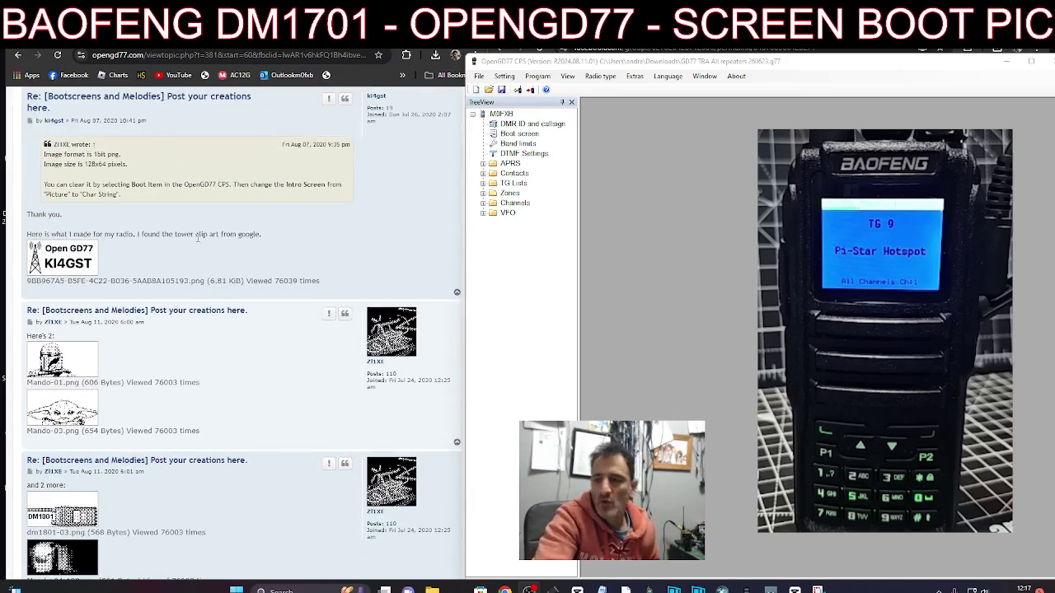
scroll(202, 247, down, 8)
scroll(203, 239, up, 8)
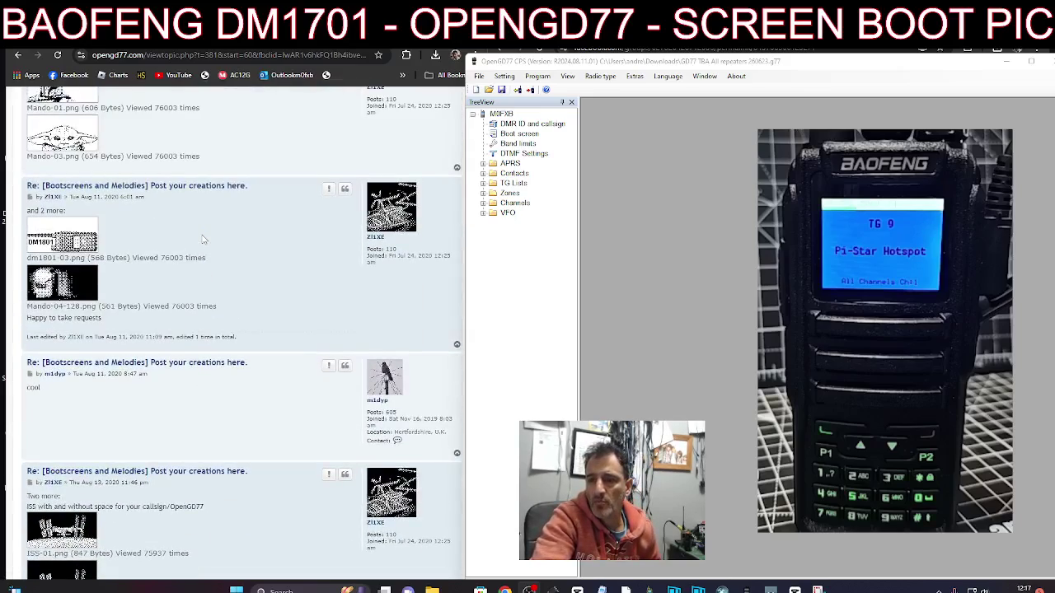
scroll(216, 233, down, 2)
scroll(216, 233, down, 1)
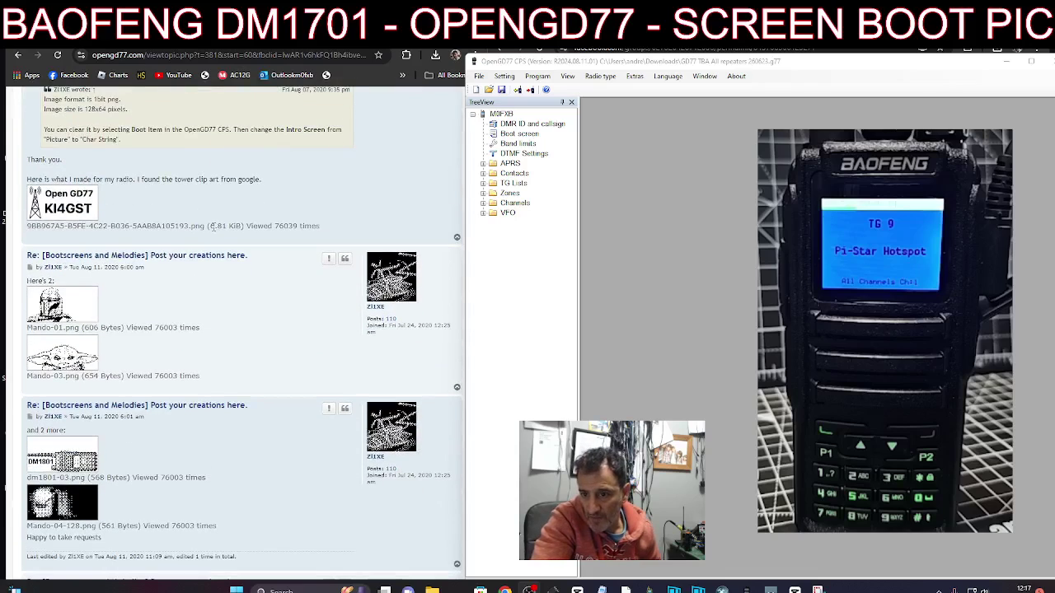
scroll(203, 297, down, 5)
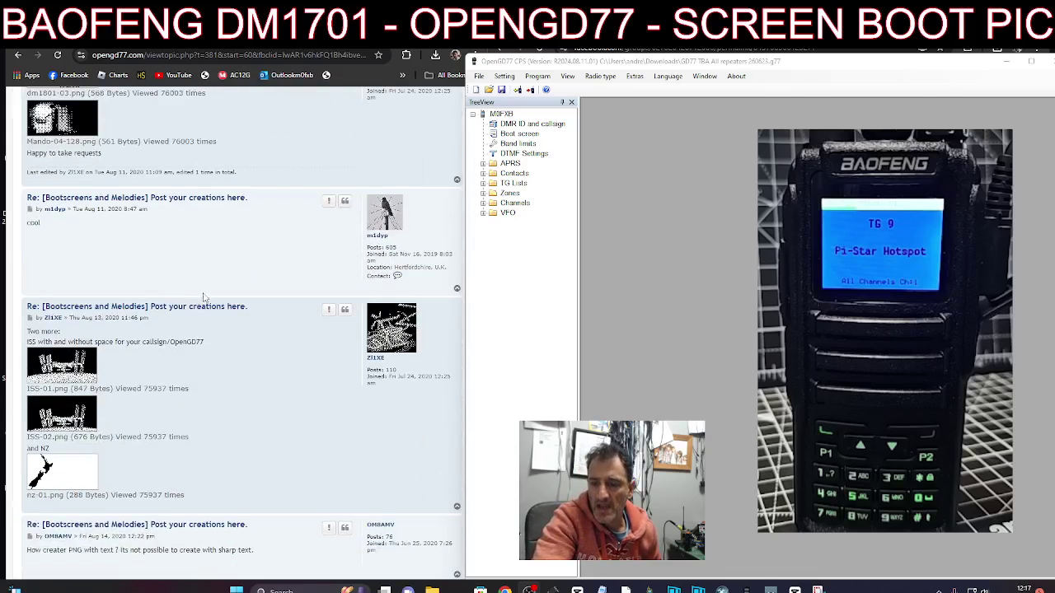
scroll(206, 297, up, 5)
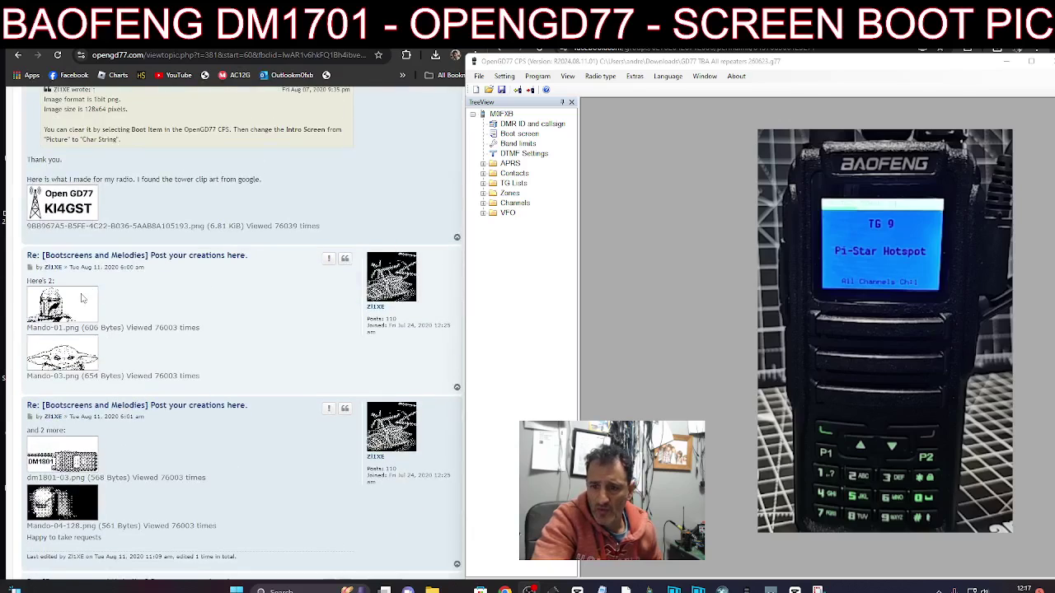
Save the Mando-01 image from the forum post to the Downloads folder as a PNG
right_click(48, 302)
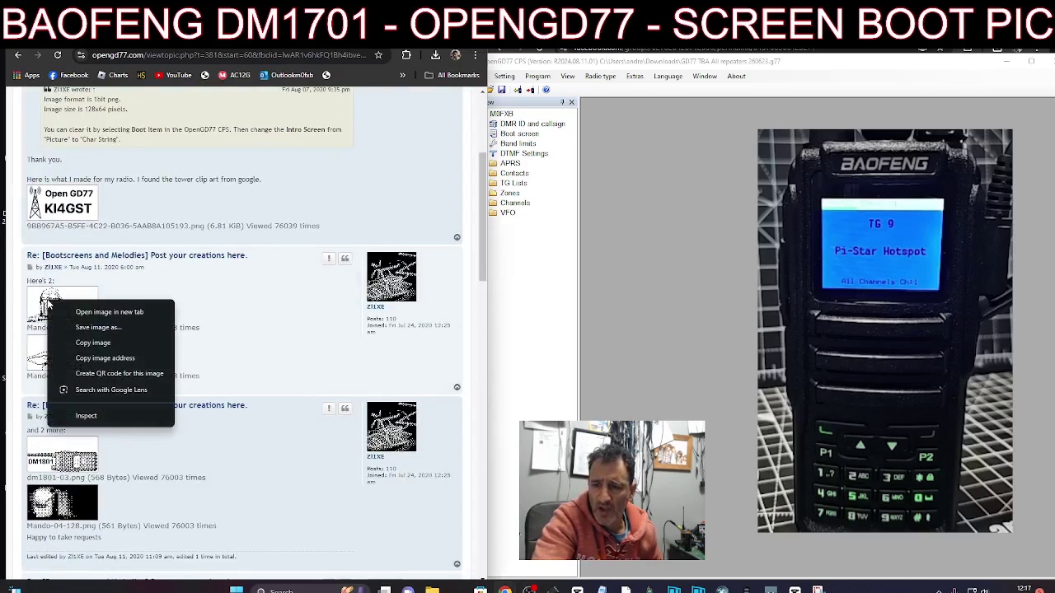
click(98, 336)
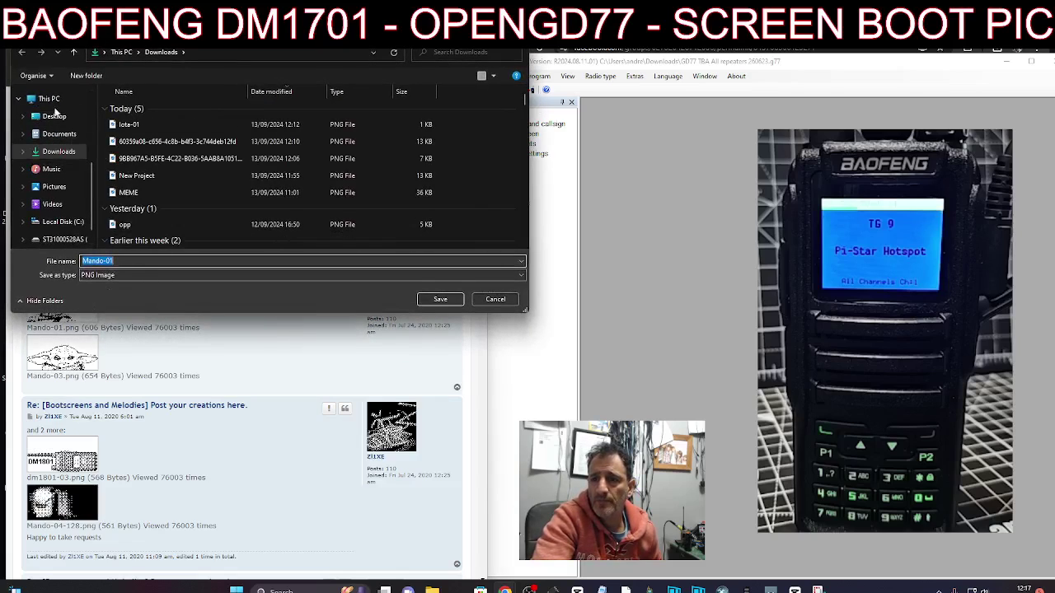
click(53, 116)
click(58, 151)
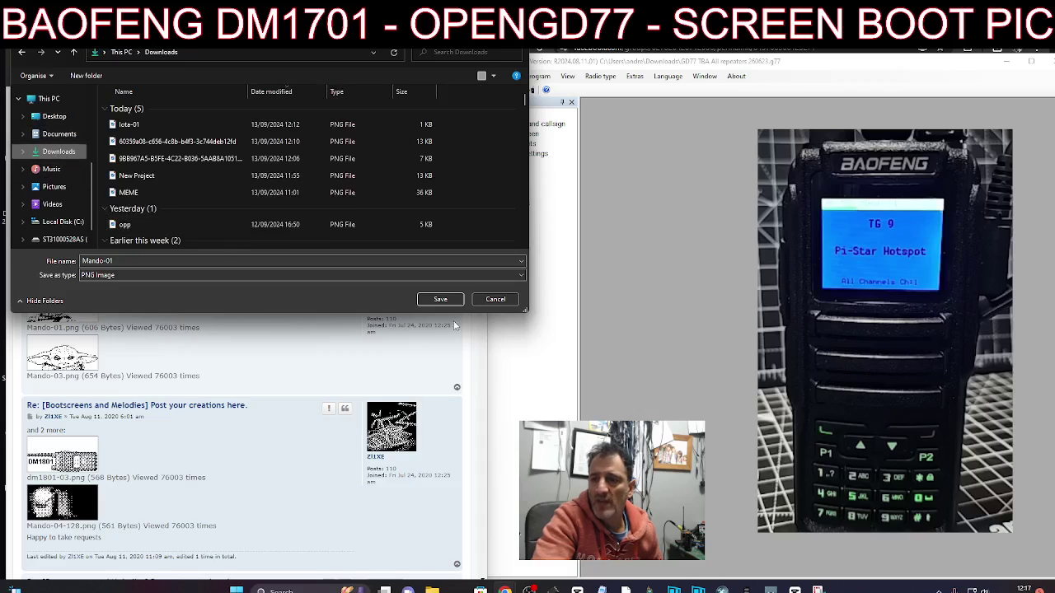
click(439, 299)
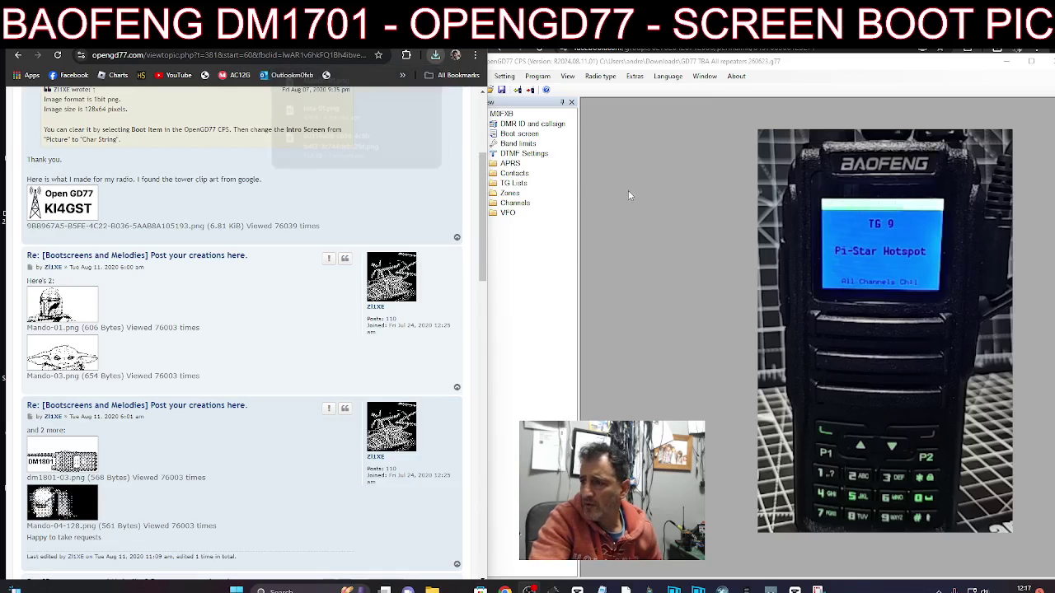
In OpenGD77 CPS, open the OpenGD77 support window and load Mando-01 from Downloads as the boot image
drag(488, 473, 423, 467)
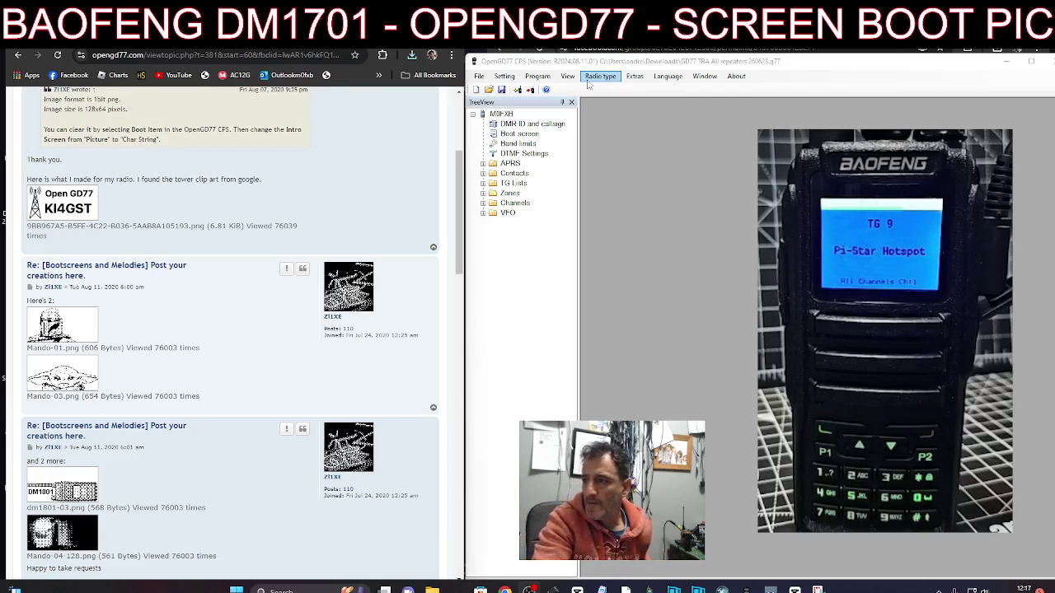
click(634, 77)
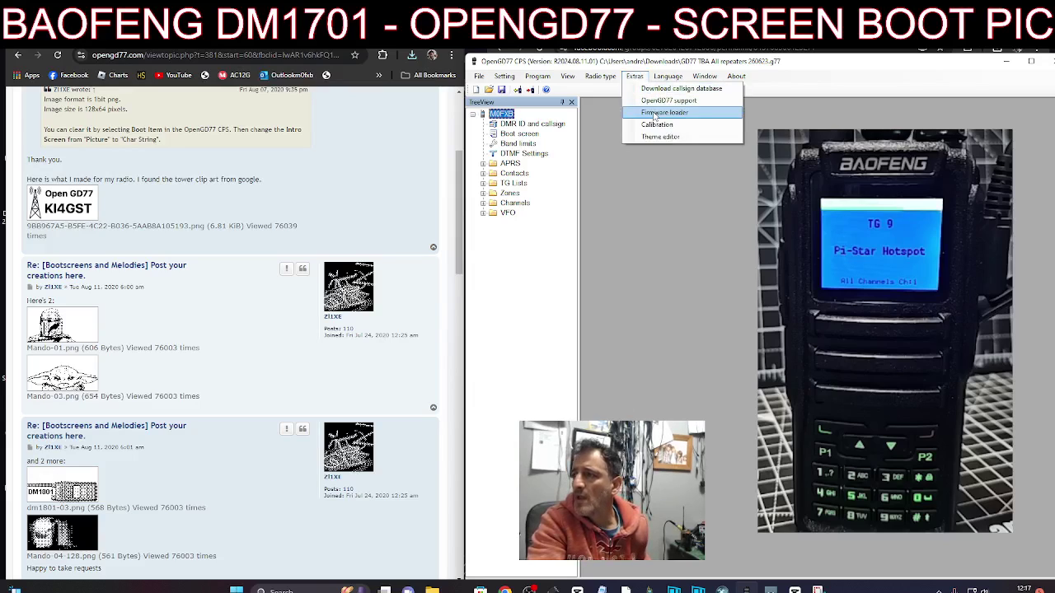
click(651, 102)
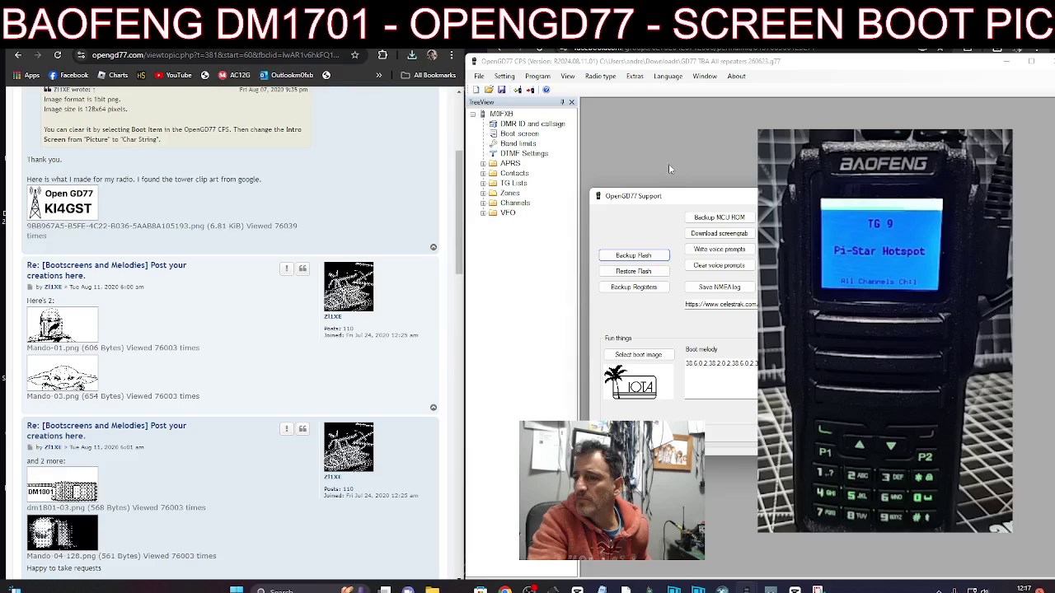
drag(799, 202, 693, 204)
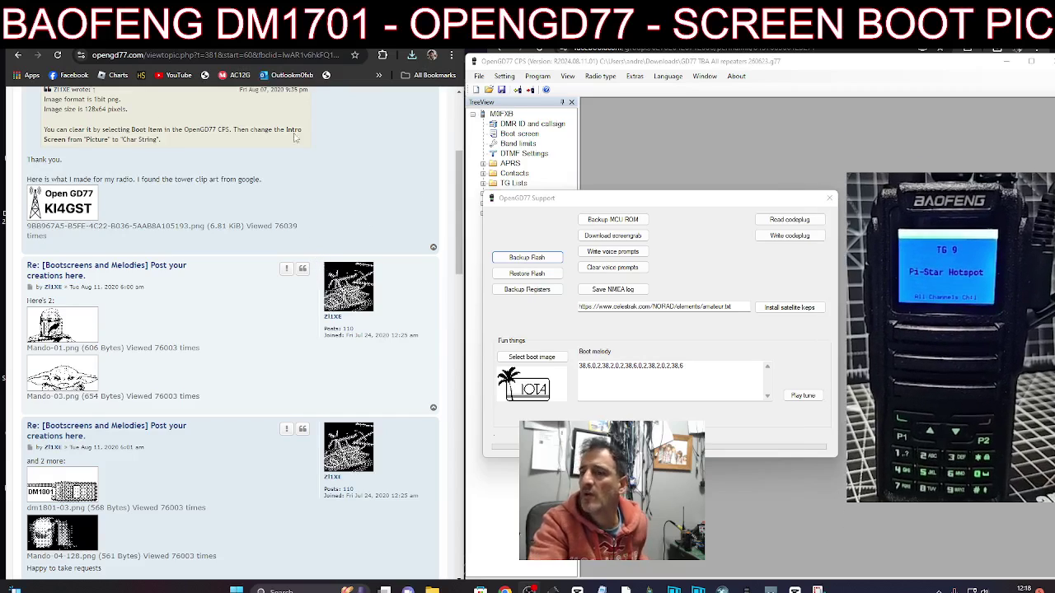
click(530, 359)
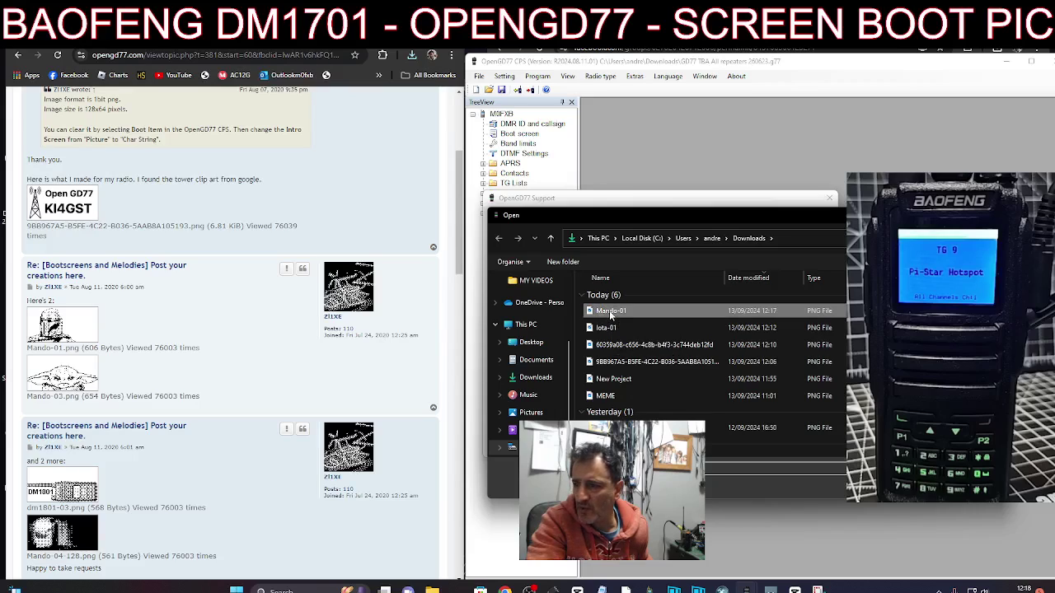
double_click(611, 311)
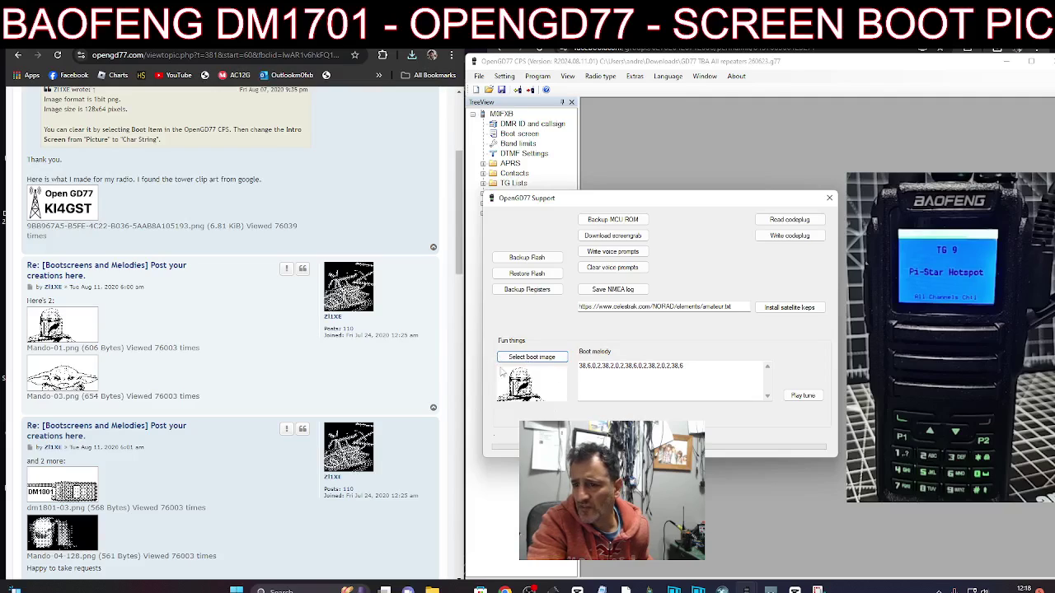
Write the codeplug with the new boot image to the radio and close the support window
click(180, 338)
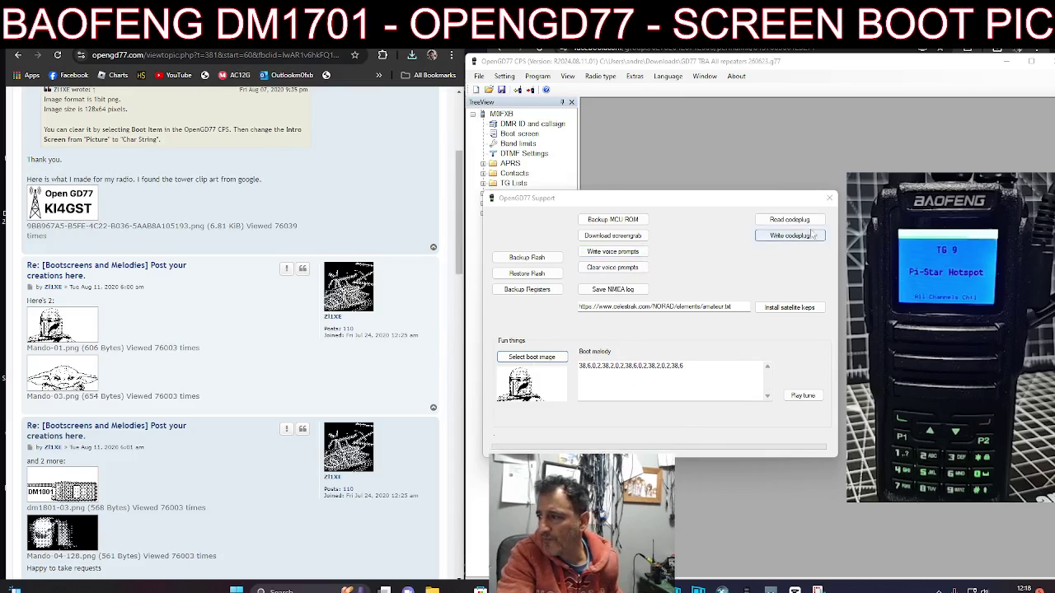
click(775, 239)
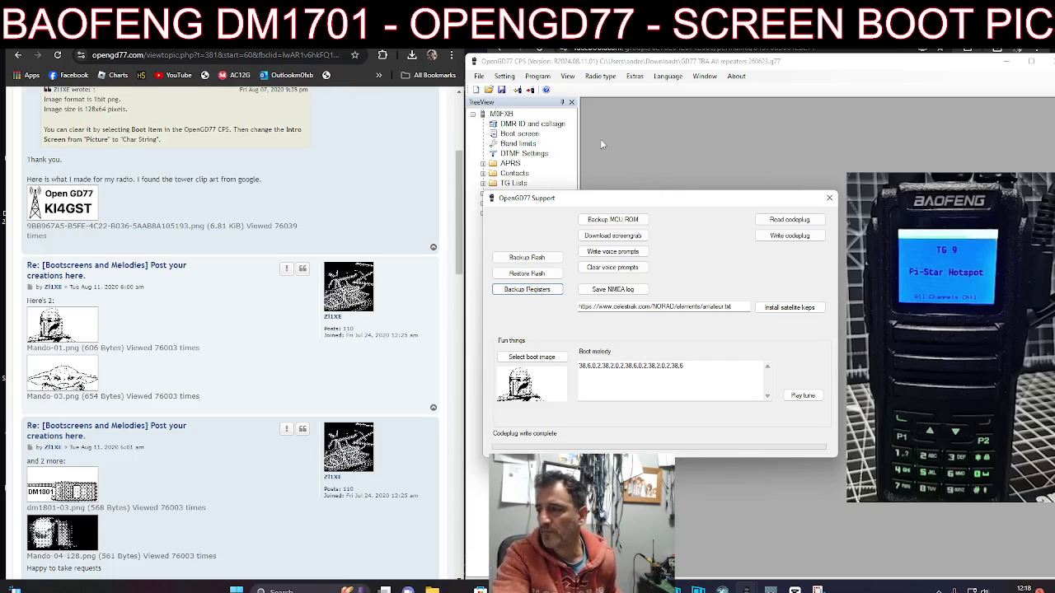
mouse_move(636, 201)
mouse_down()
mouse_move(659, 206)
mouse_move(633, 199)
mouse_up()
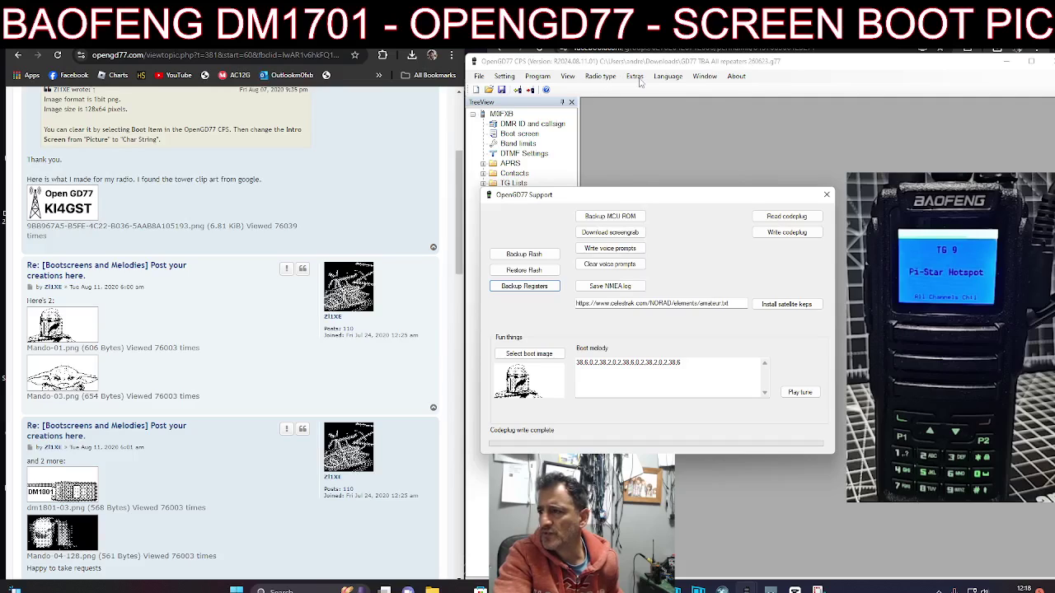
click(827, 197)
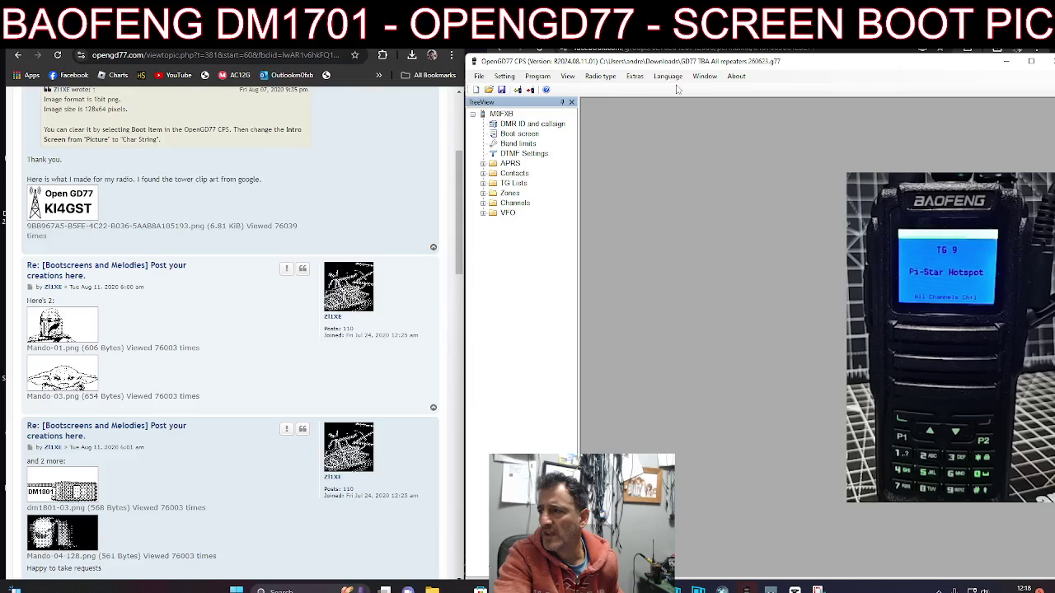
click(600, 75)
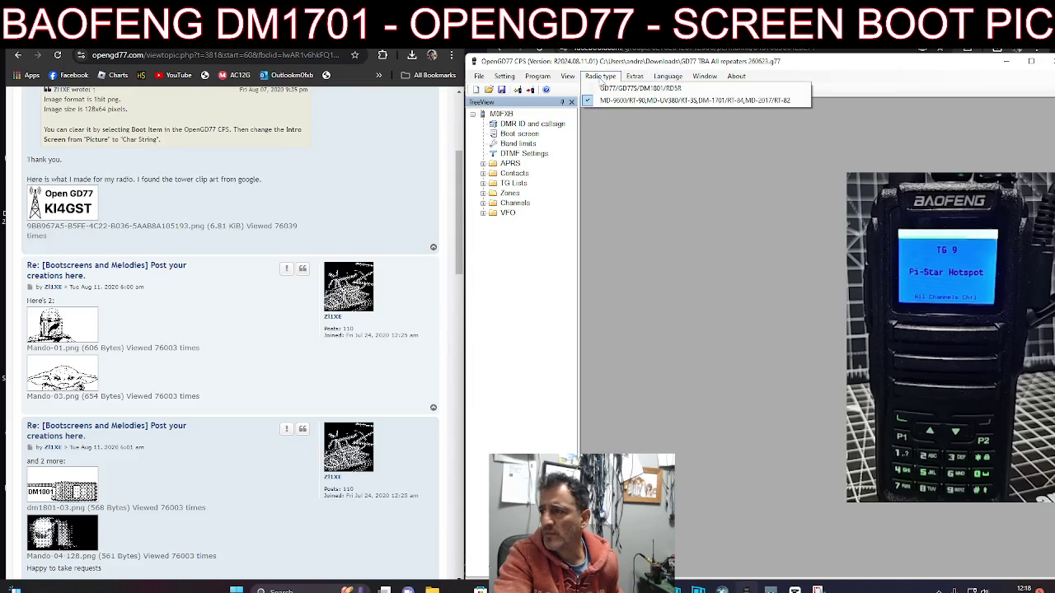
mouse_move(638, 81)
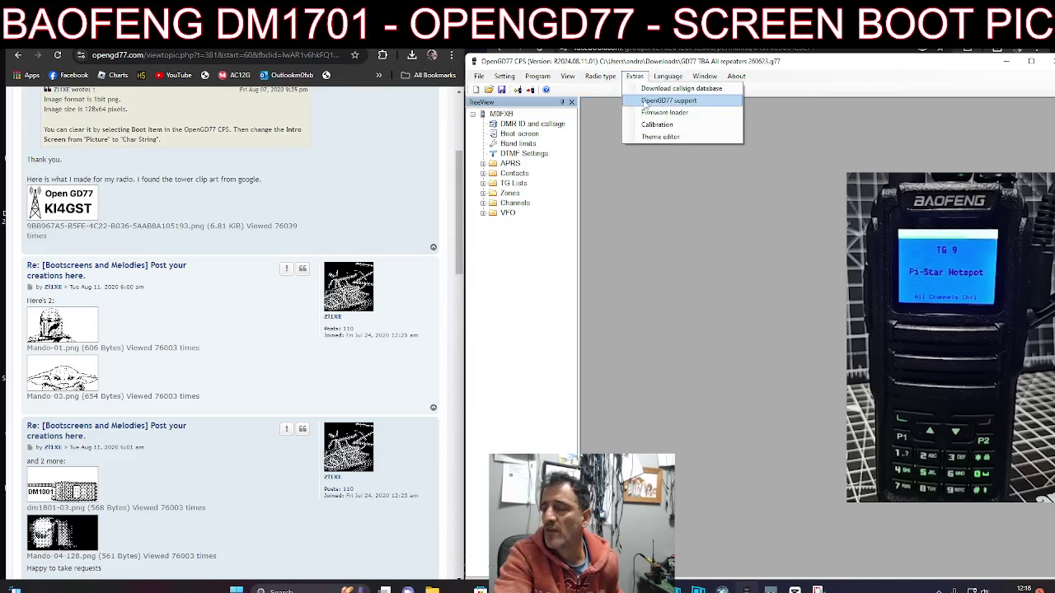
click(645, 103)
drag(856, 199, 758, 196)
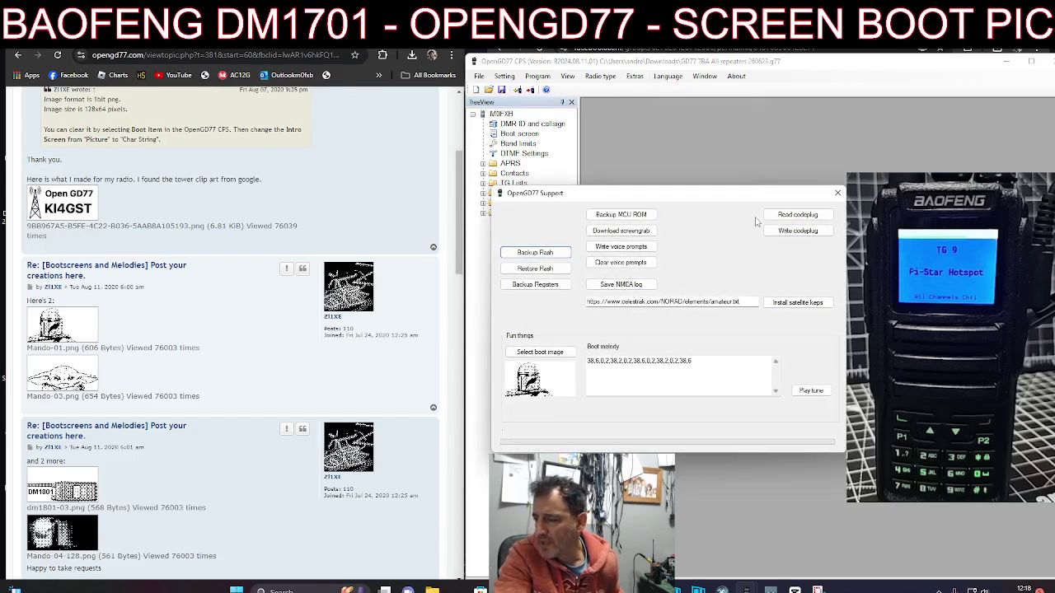
click(424, 467)
click(837, 193)
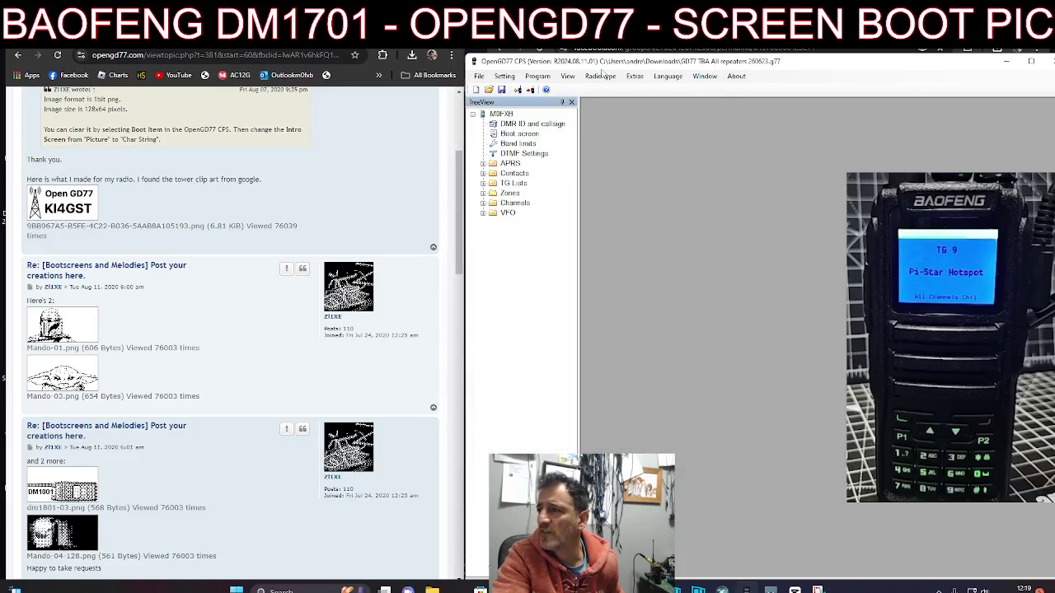
In the Theme editor, set the Day Theme's boot screen background to red and write the theme to the radio
click(634, 75)
click(656, 137)
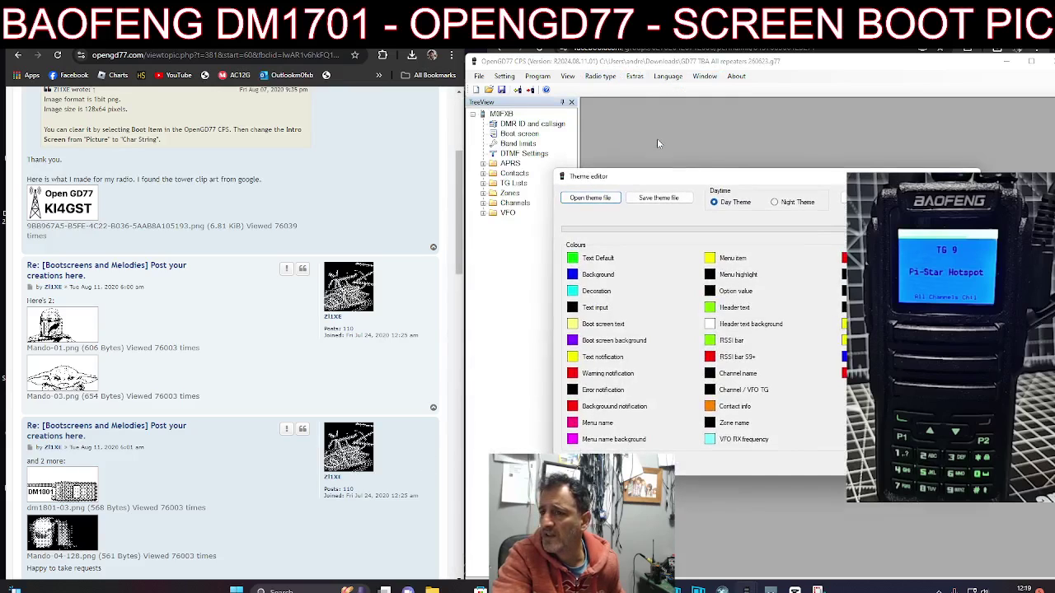
drag(887, 181, 787, 191)
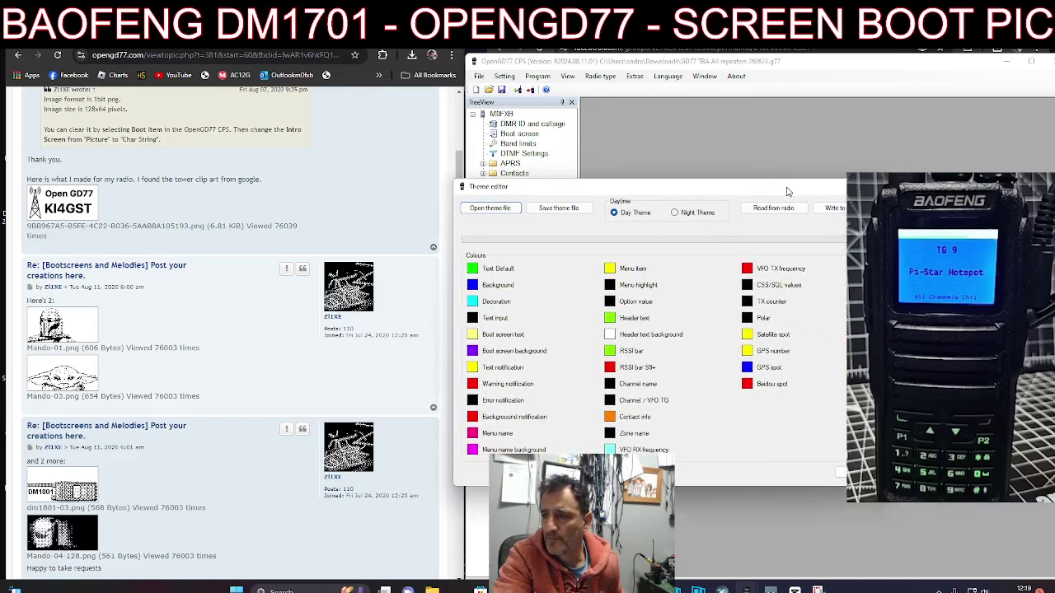
click(309, 276)
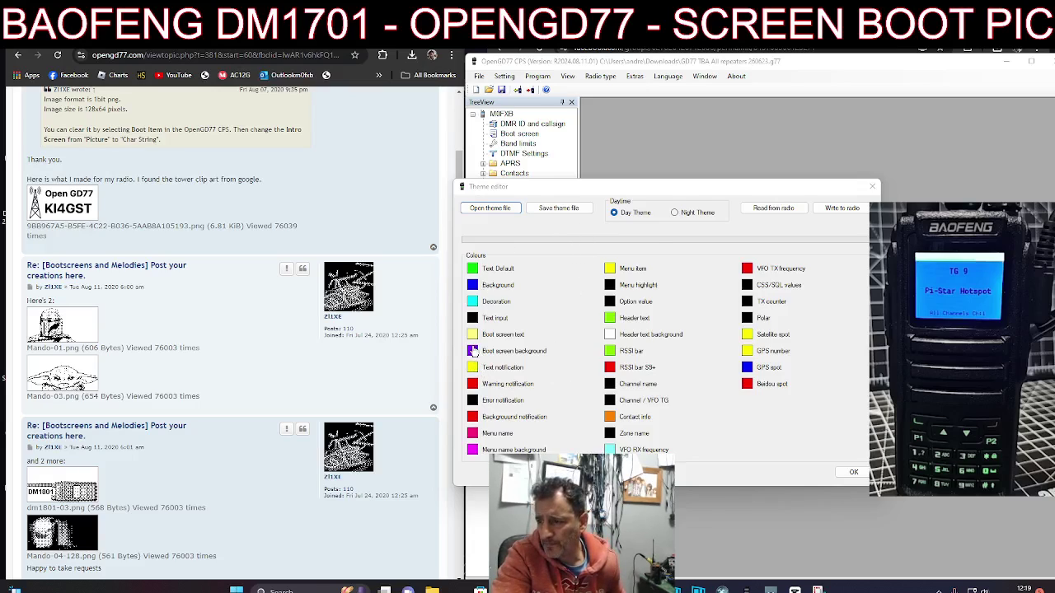
click(472, 350)
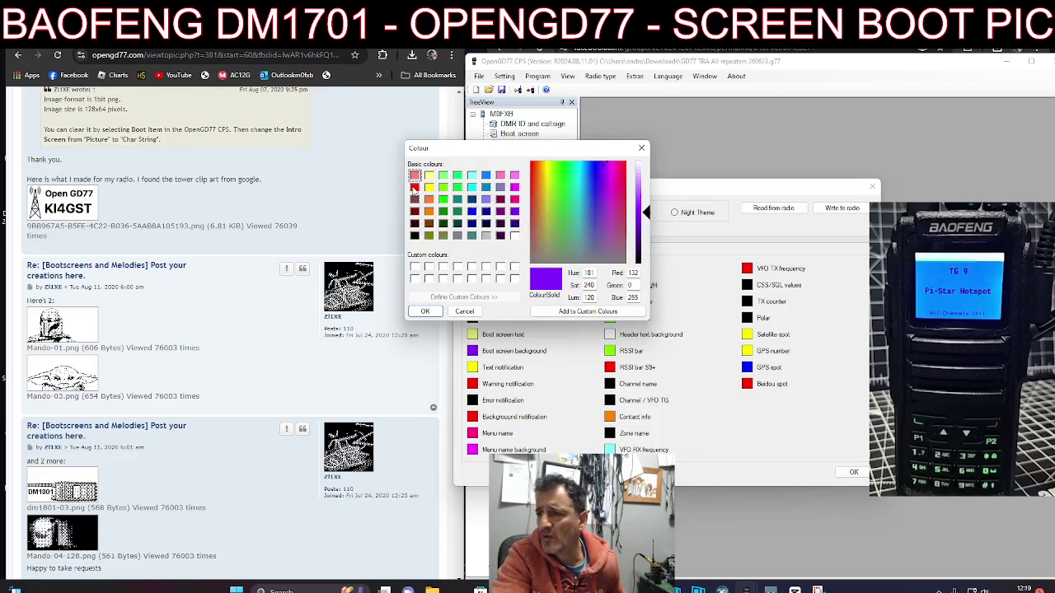
click(414, 187)
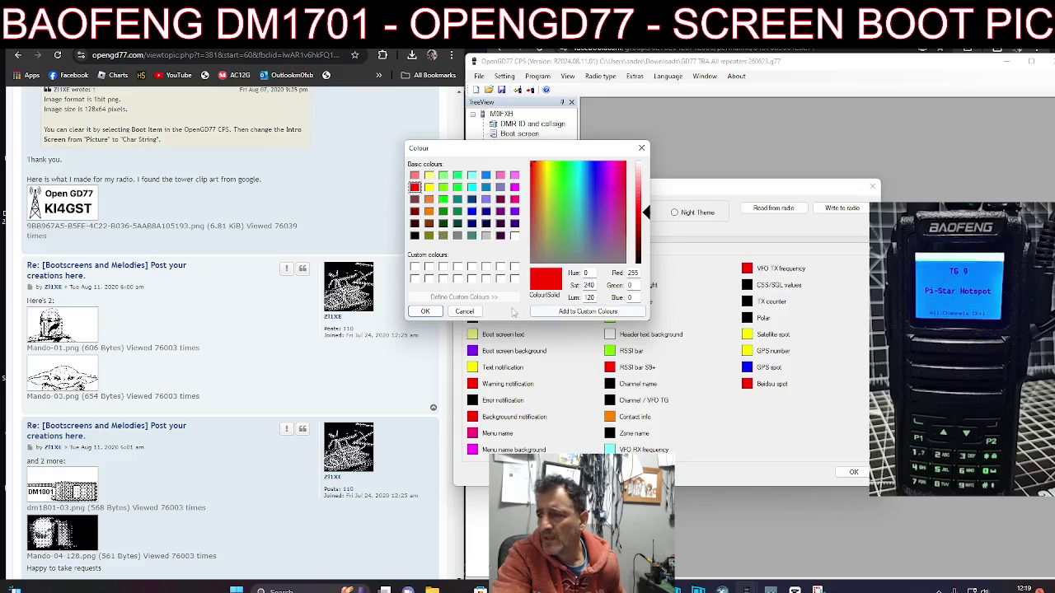
click(426, 312)
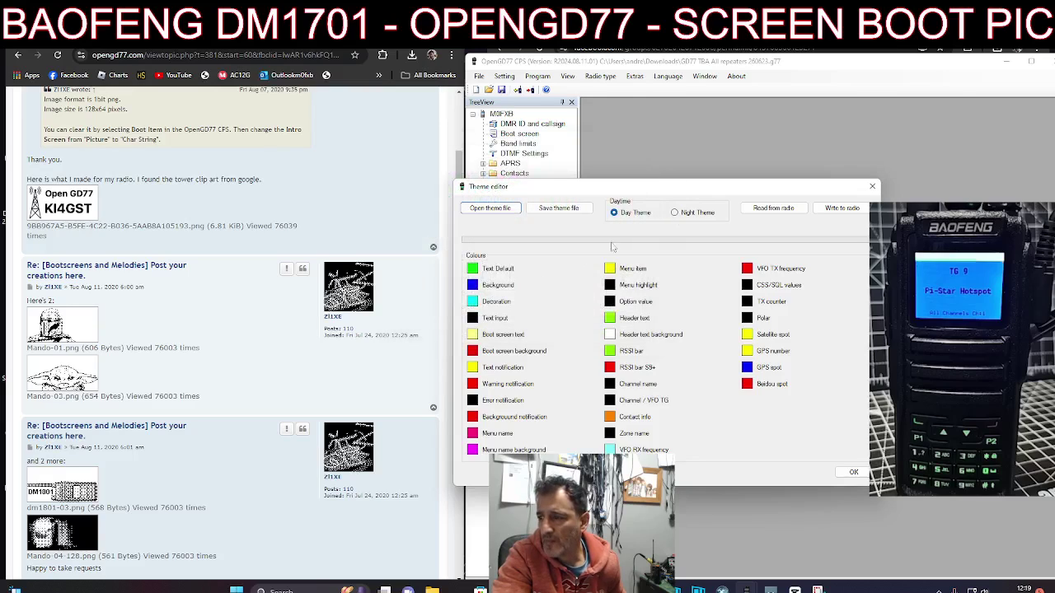
click(843, 209)
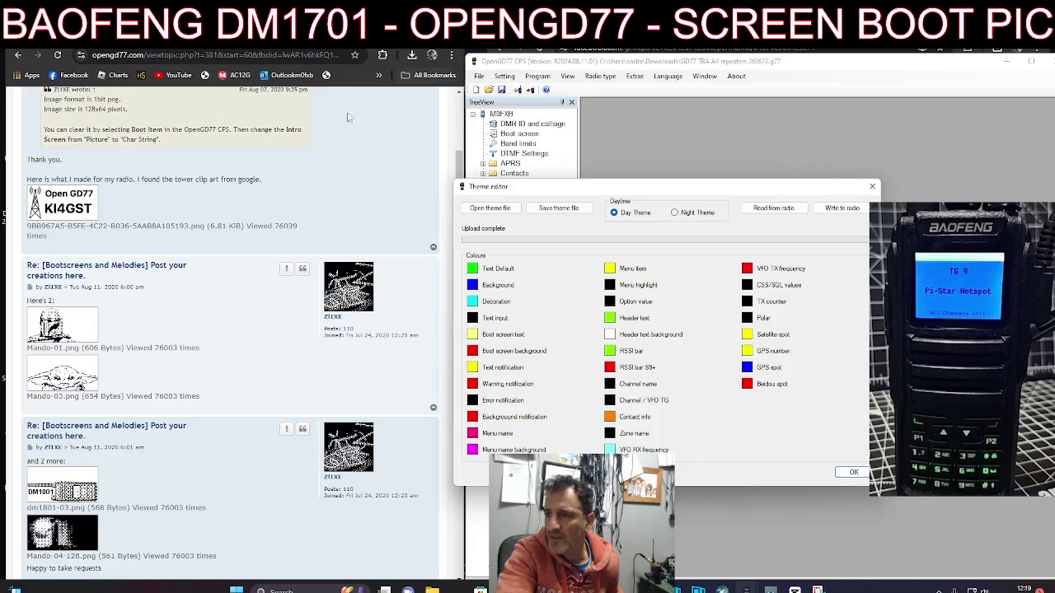
click(876, 124)
Save the ISS-01 image from the forum post to the Downloads folder as a PNG
scroll(326, 258, down, 10)
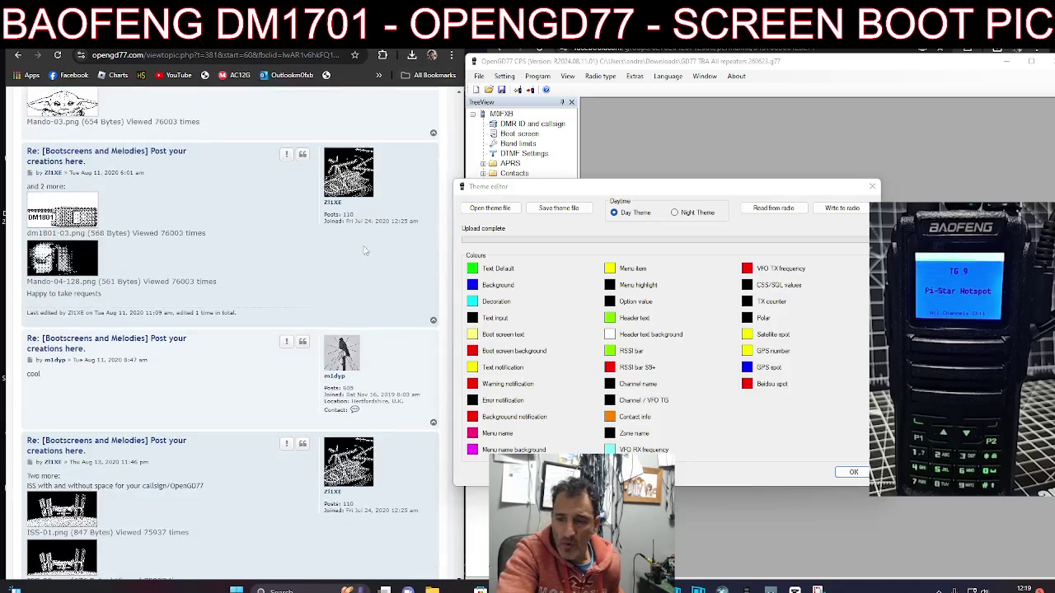
scroll(342, 250, up, 4)
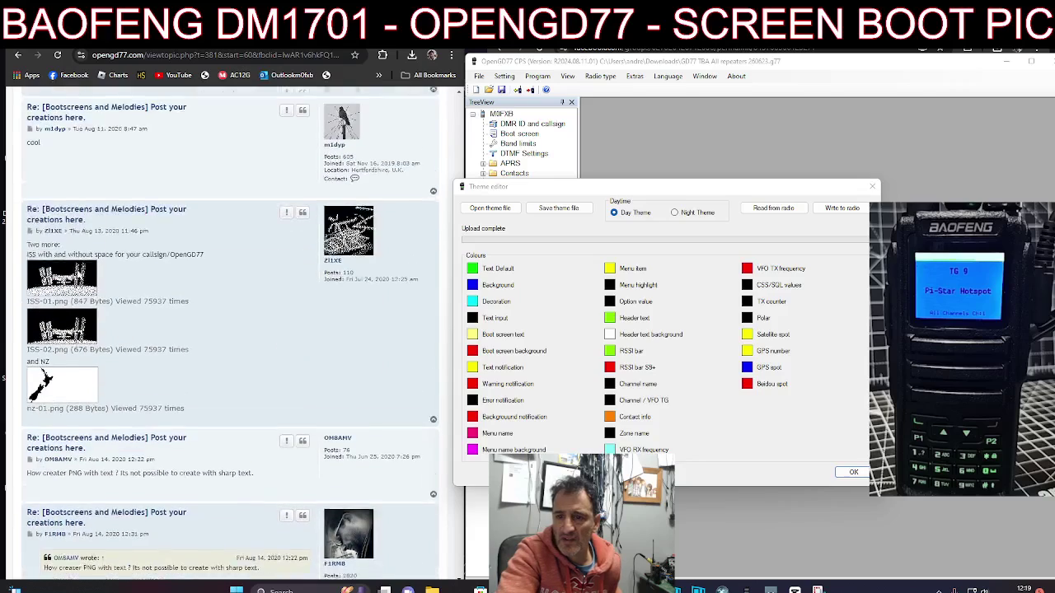
right_click(61, 292)
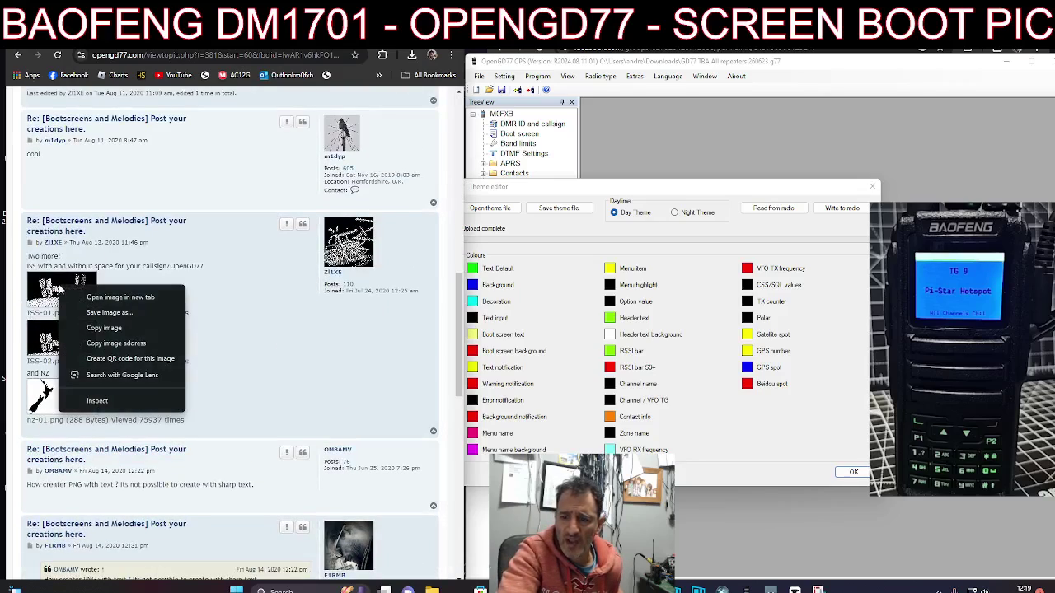
click(107, 313)
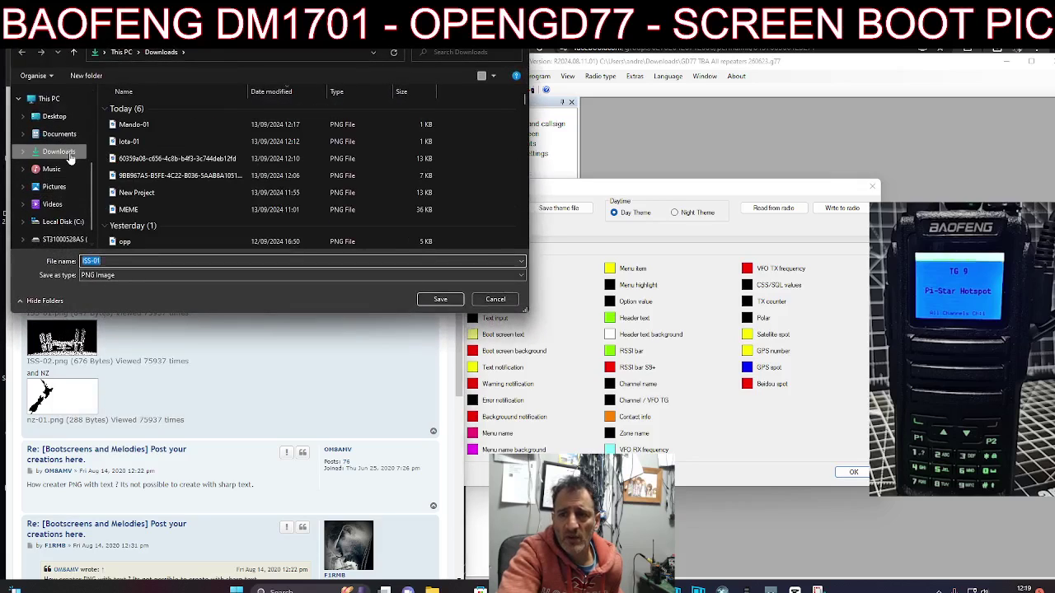
click(61, 153)
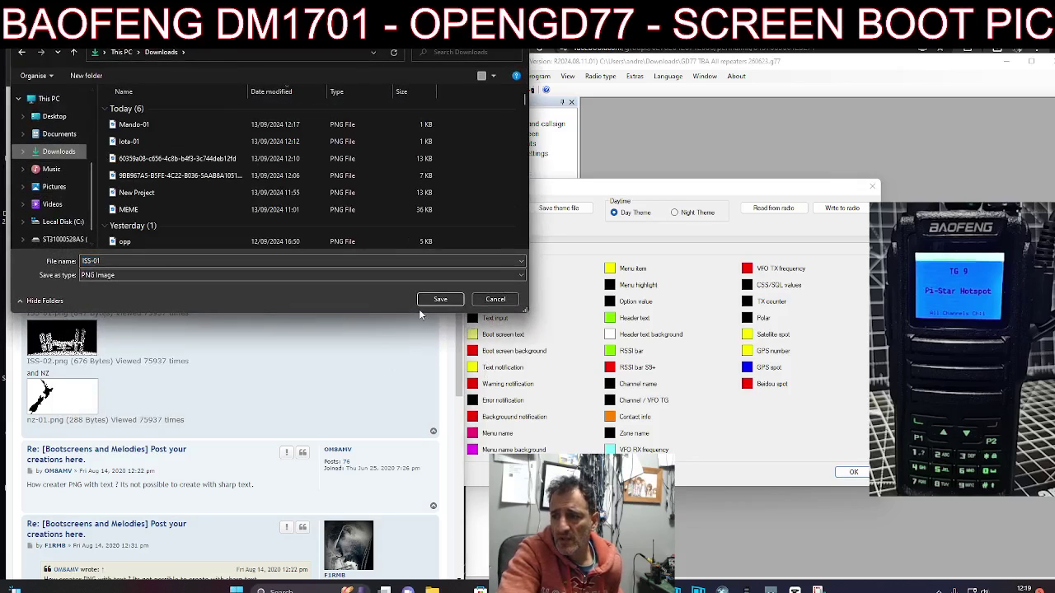
click(435, 299)
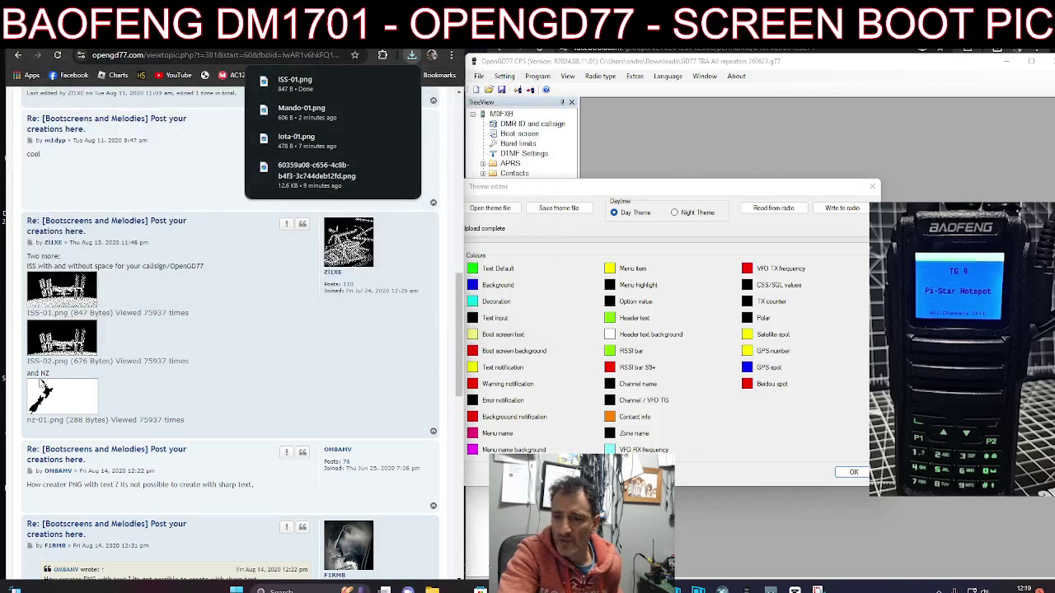
scroll(38, 358, down, 3)
scroll(93, 353, down, 5)
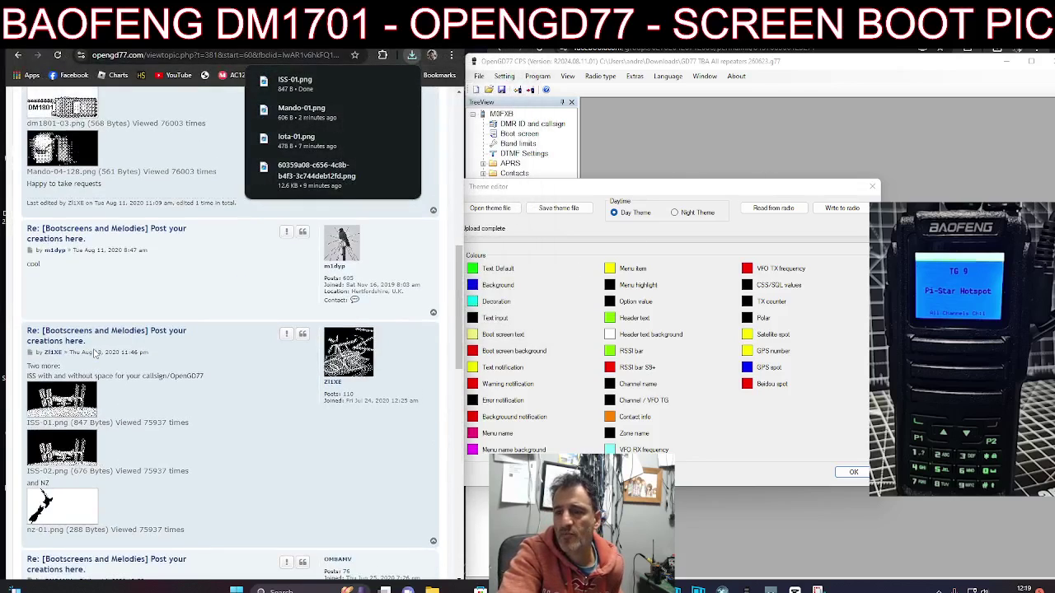
scroll(93, 352, up, 10)
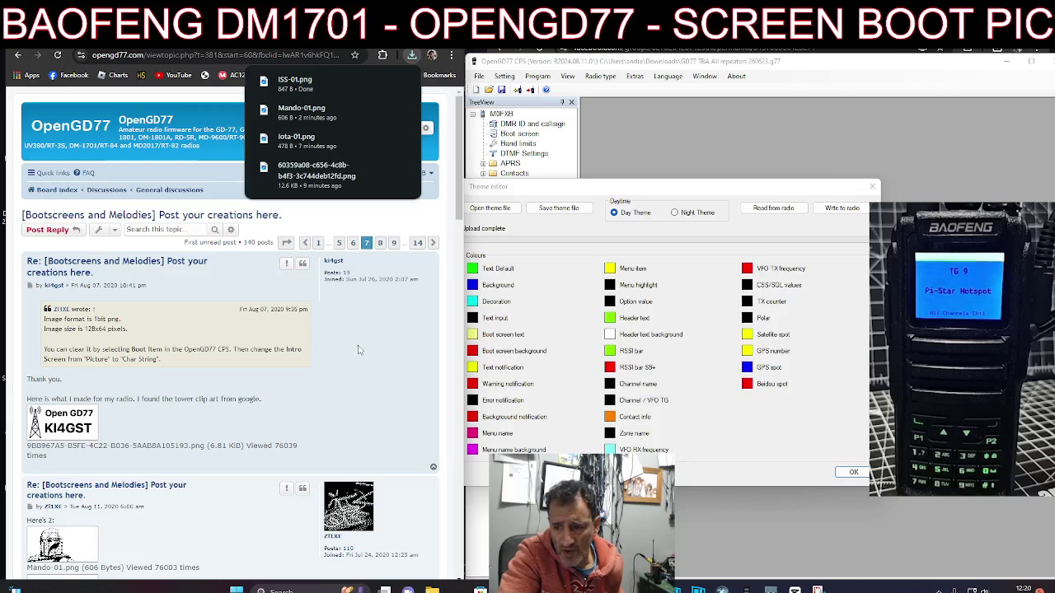
scroll(357, 349, down, 1)
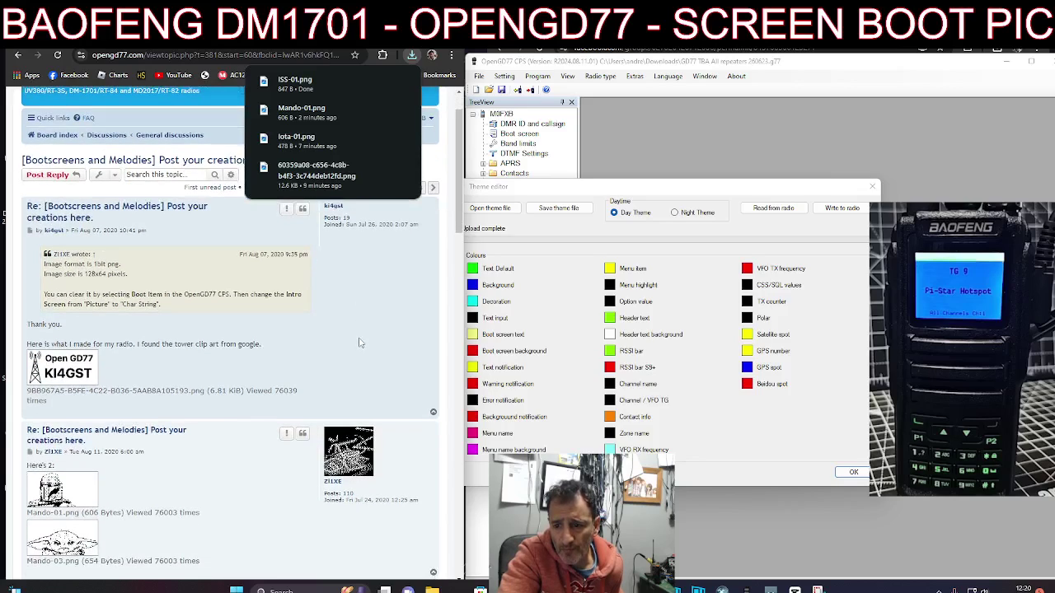
scroll(359, 342, down, 2)
scroll(359, 343, up, 3)
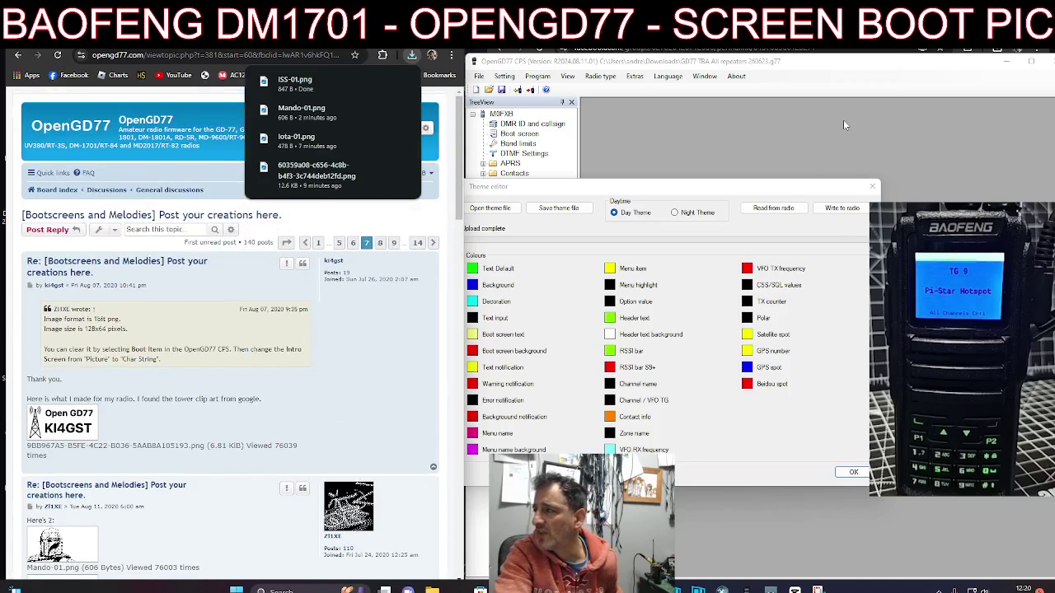
In OpenGD77 CPS, use the OpenGD77 support window to load ISS-01 from Downloads as the boot image and write it to the radio
click(872, 188)
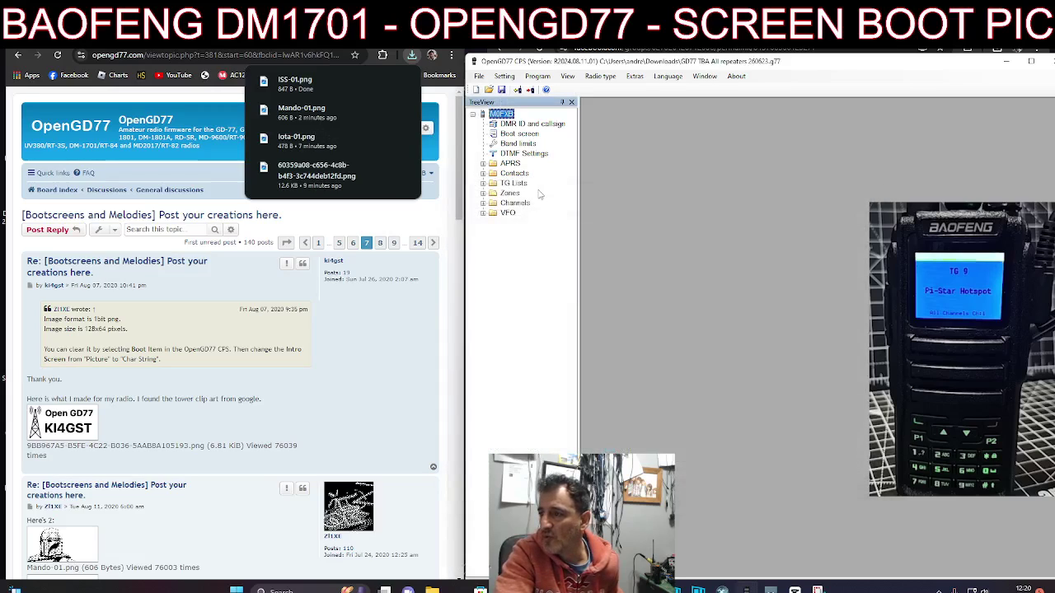
click(633, 78)
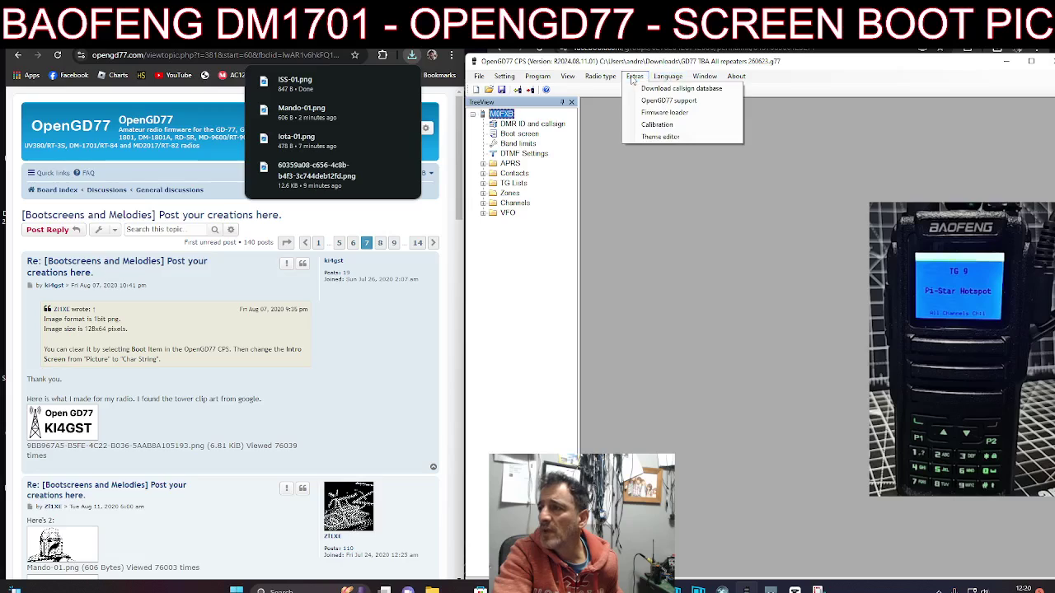
click(664, 102)
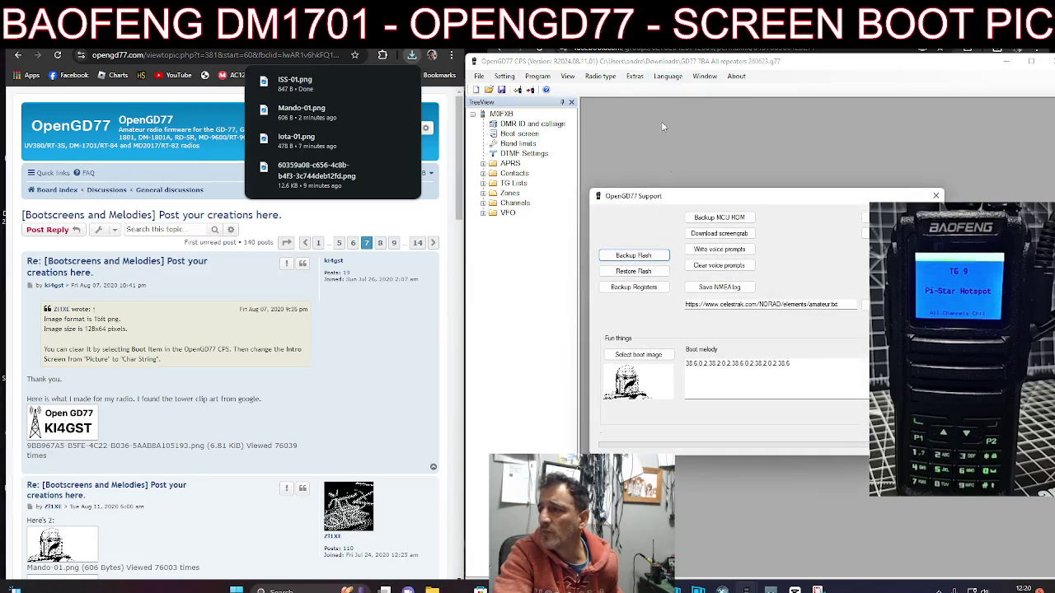
click(655, 355)
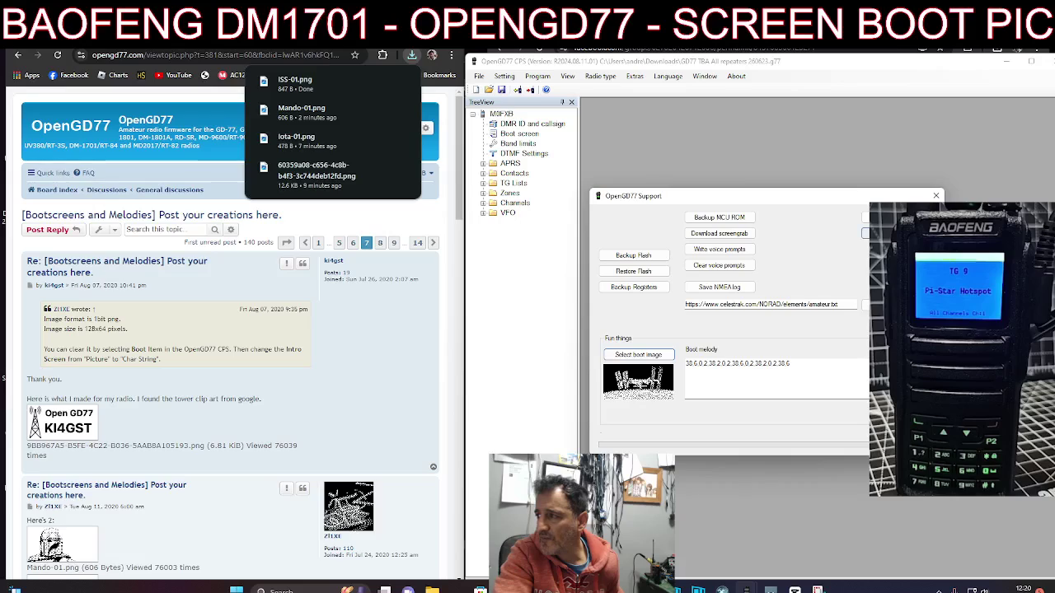
click(664, 258)
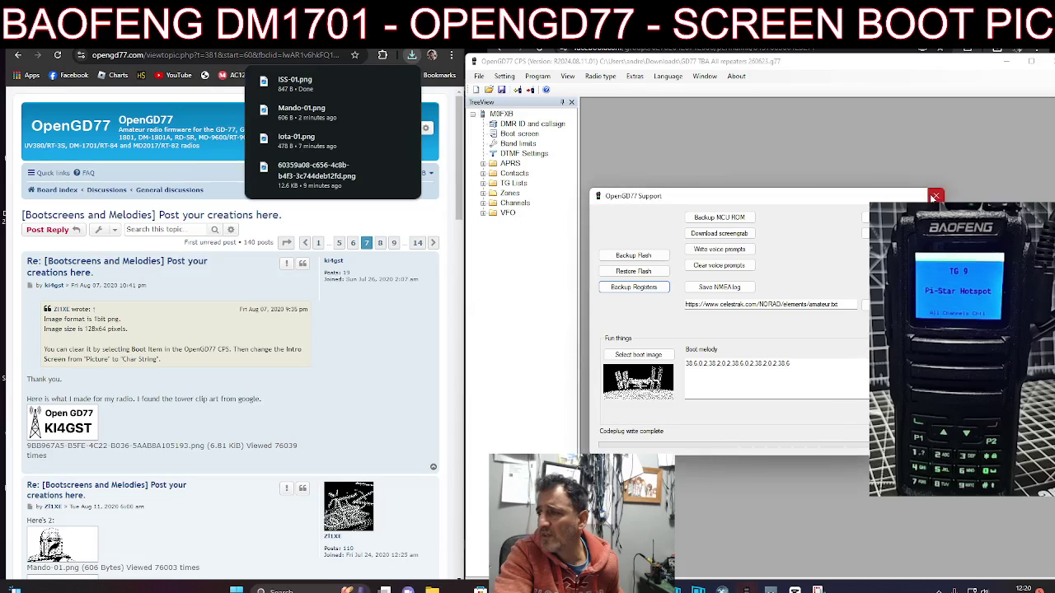
click(934, 196)
In the Theme editor, set the Day Theme's boot screen background to black and write the theme to the radio
click(635, 76)
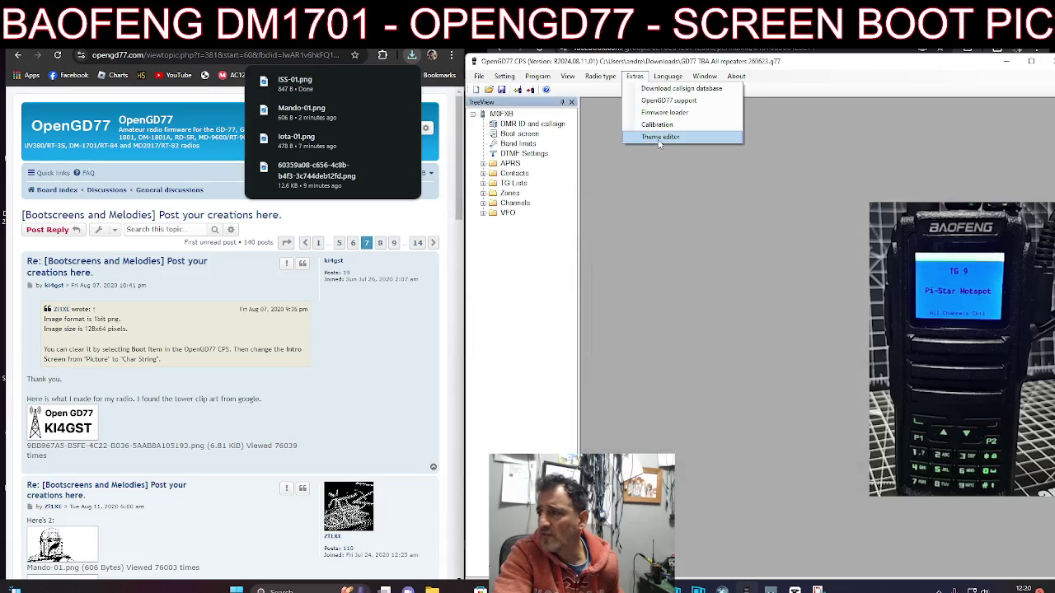
click(660, 137)
drag(781, 180, 707, 186)
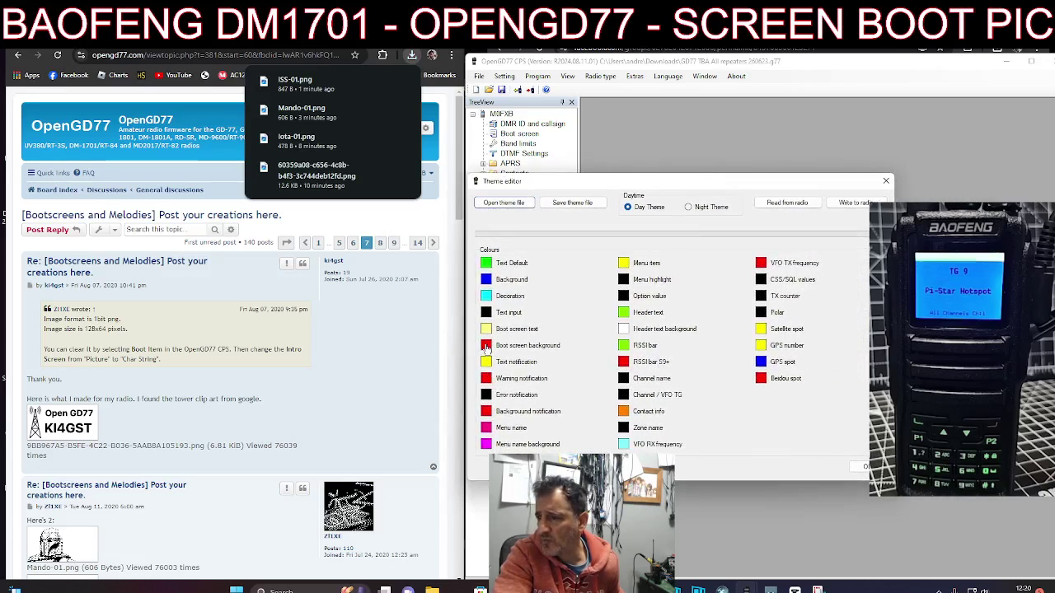
click(486, 348)
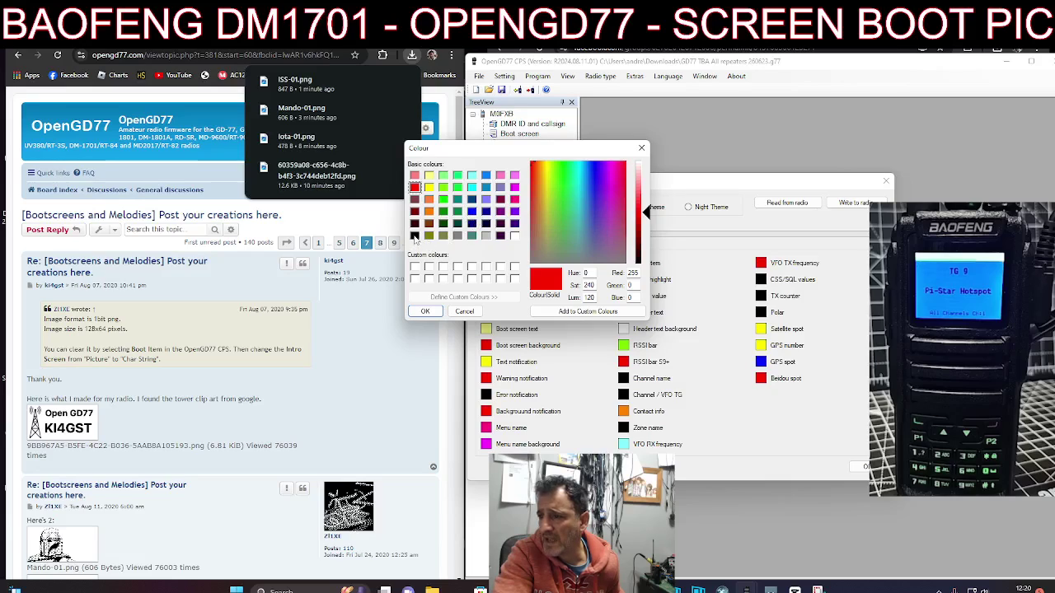
click(414, 236)
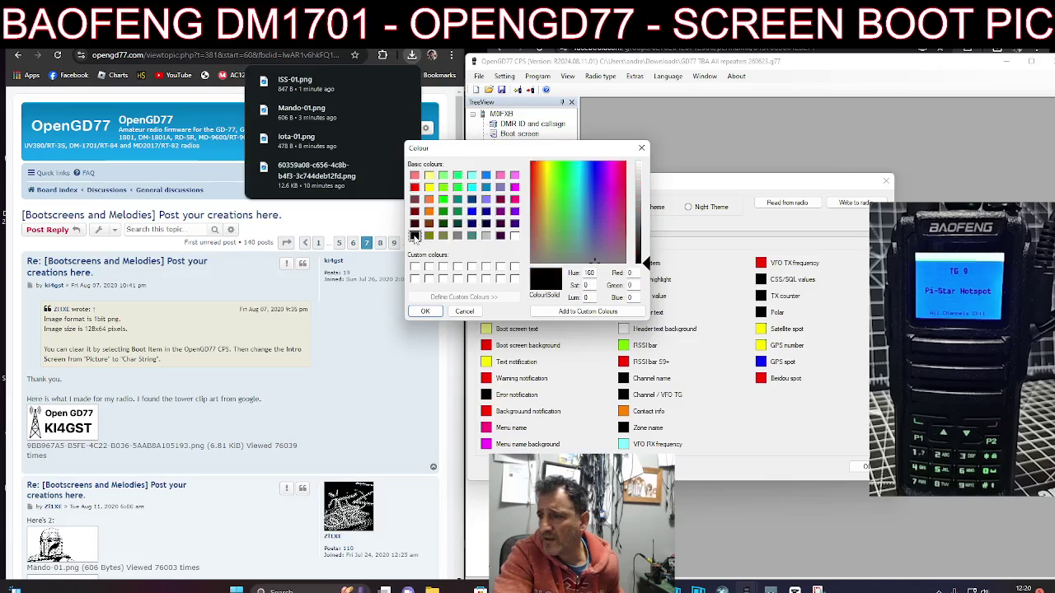
click(426, 311)
click(846, 205)
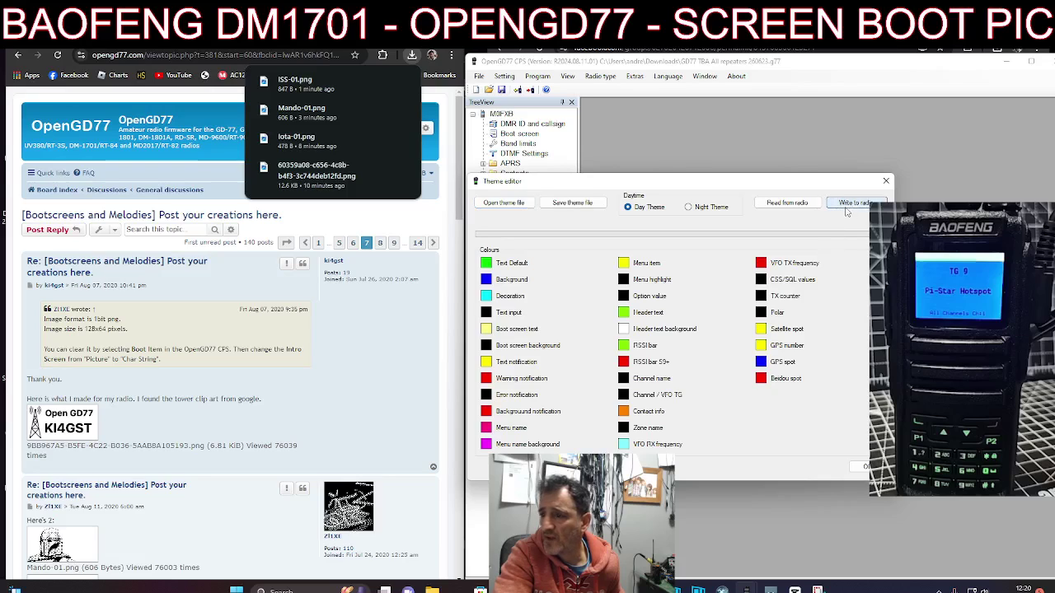